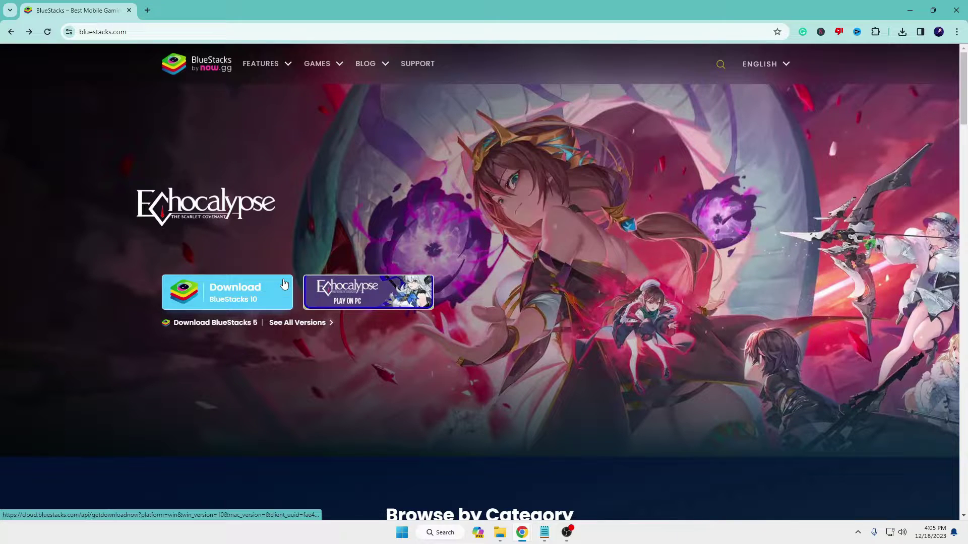
Search for 'turn windows' and open Turn Windows features on or off.
click(444, 533)
text(turn)
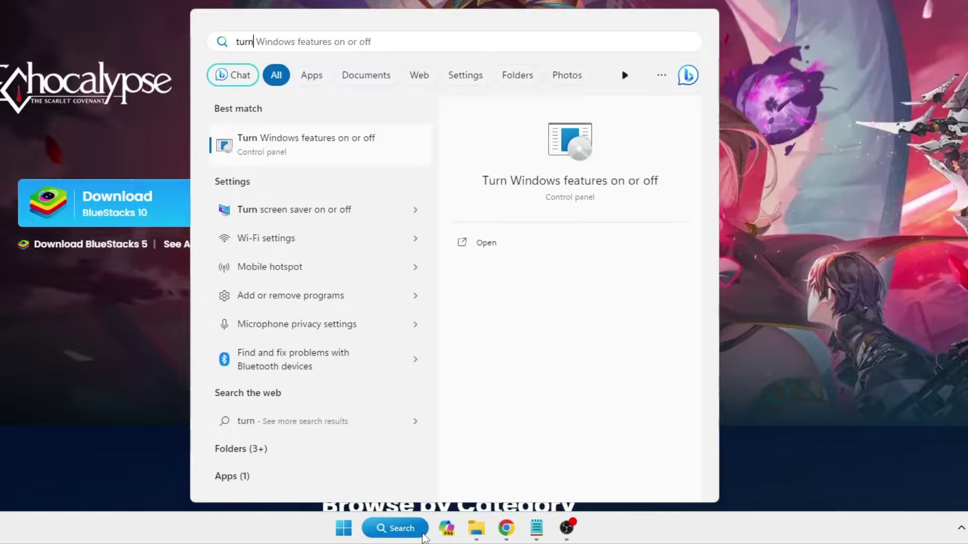
text( windows)
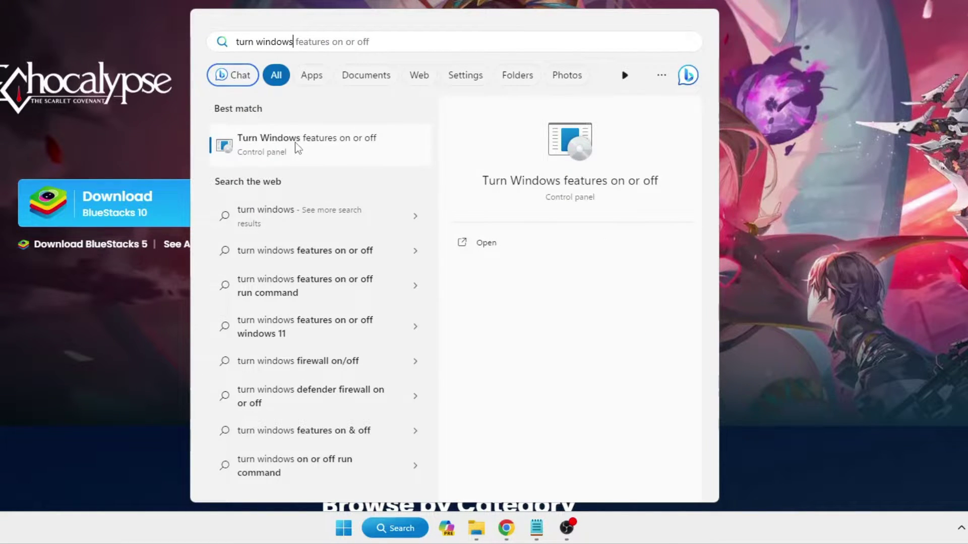
click(337, 146)
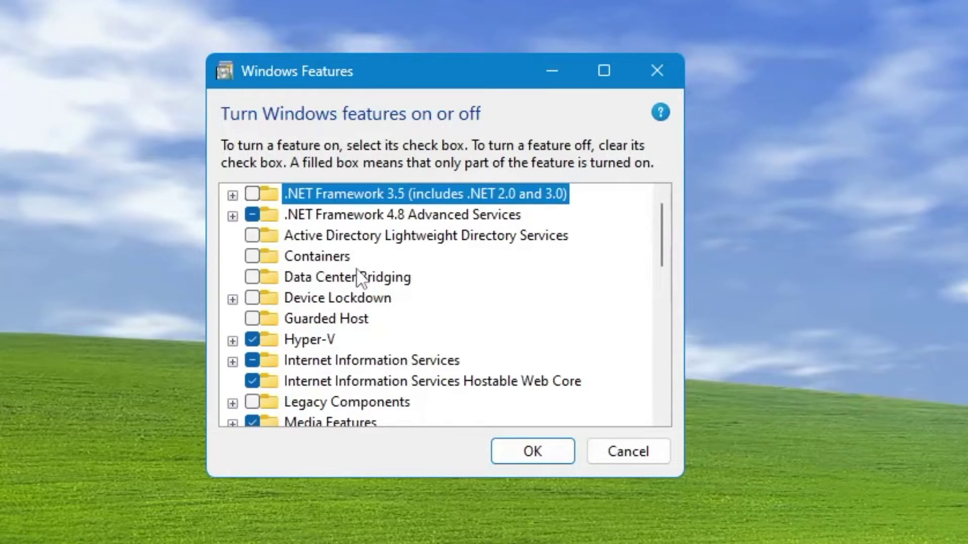
Confirm Virtual Machine Platform and Windows Hypervisor Platform are checked, then apply with OK.
scroll(370, 296, down, 4)
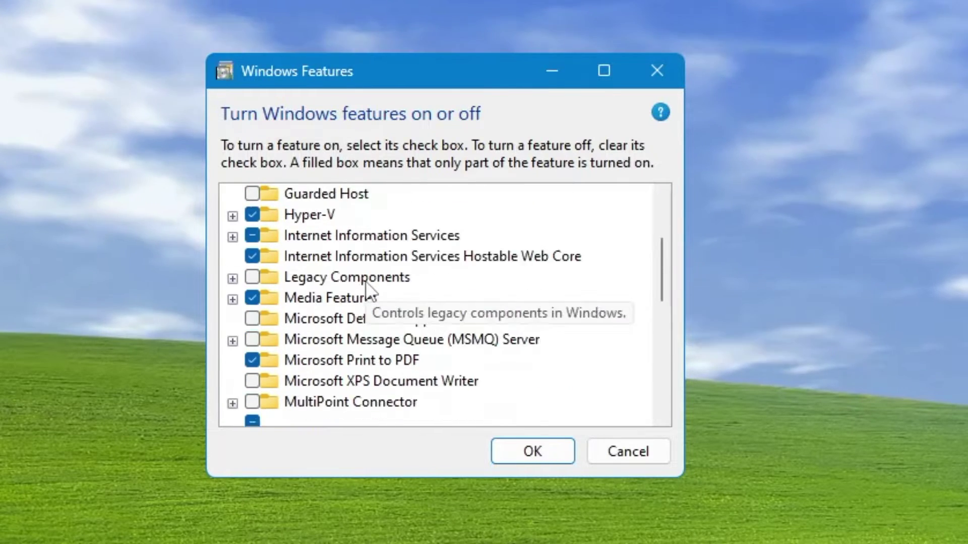
scroll(367, 294, down, 2)
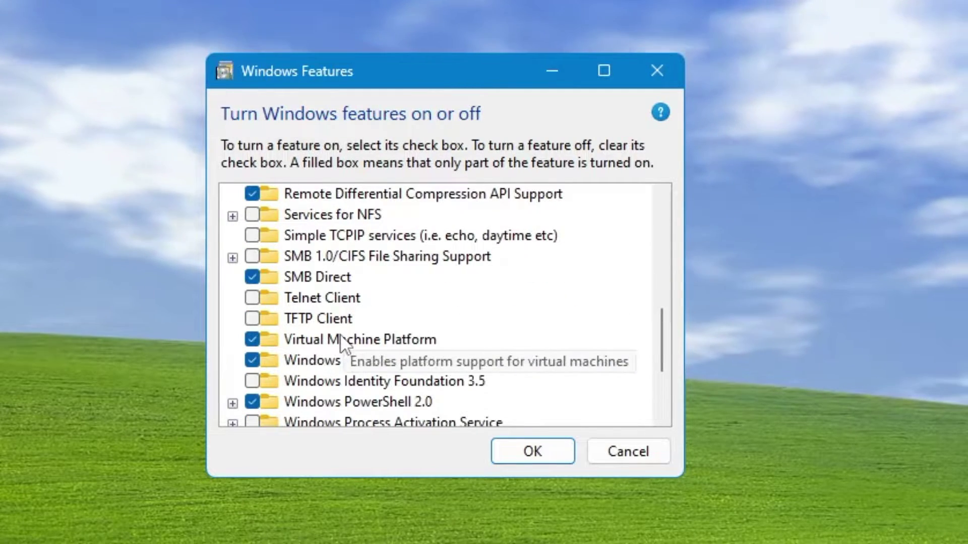
scroll(341, 341, down, 1)
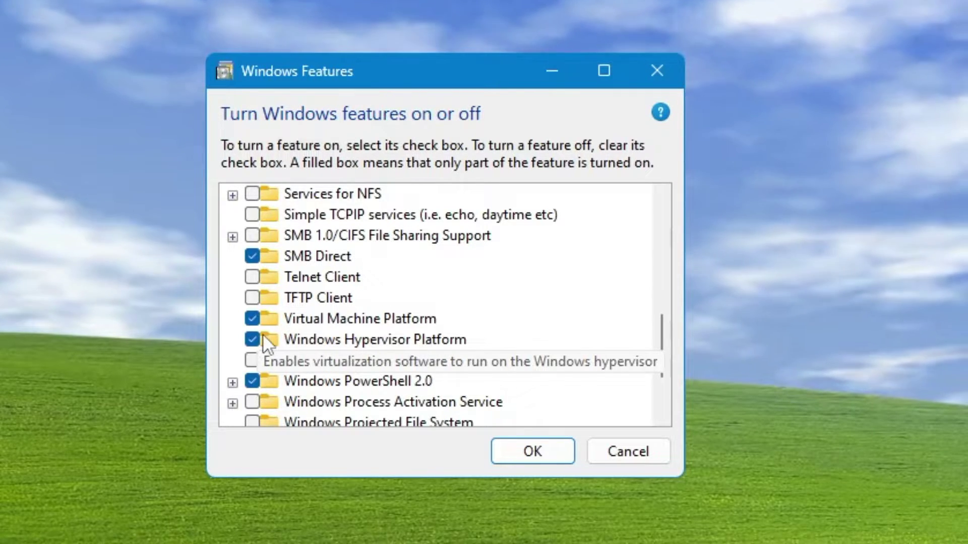
scroll(373, 344, down, 2)
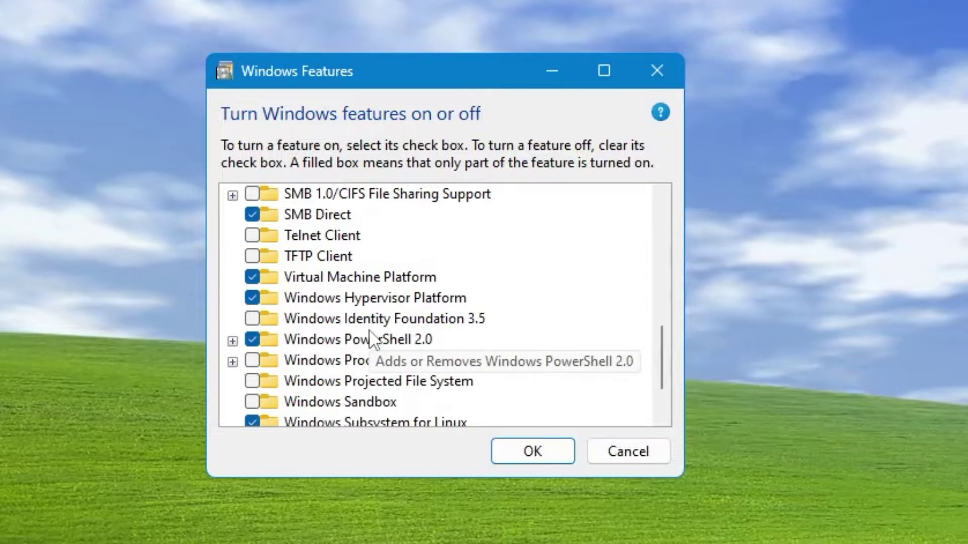
scroll(477, 326, down, 3)
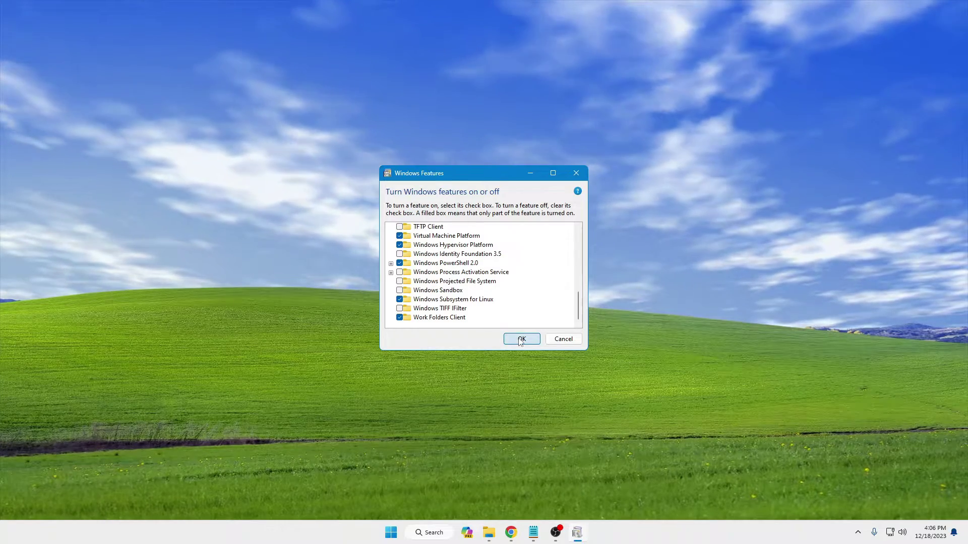
click(526, 450)
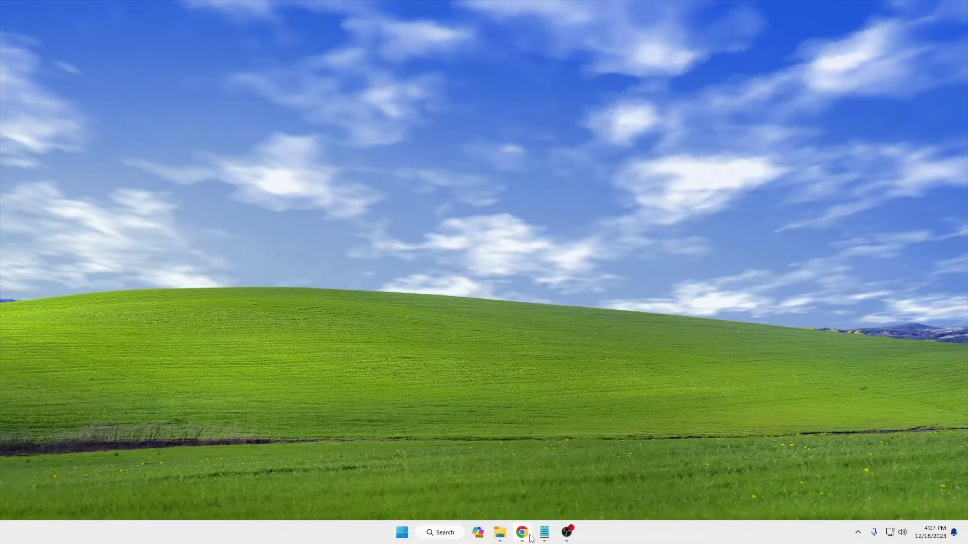
Return to Chrome and download the BlueStacks 10 installer from the all-versions page.
mouse_move(529, 538)
click(567, 486)
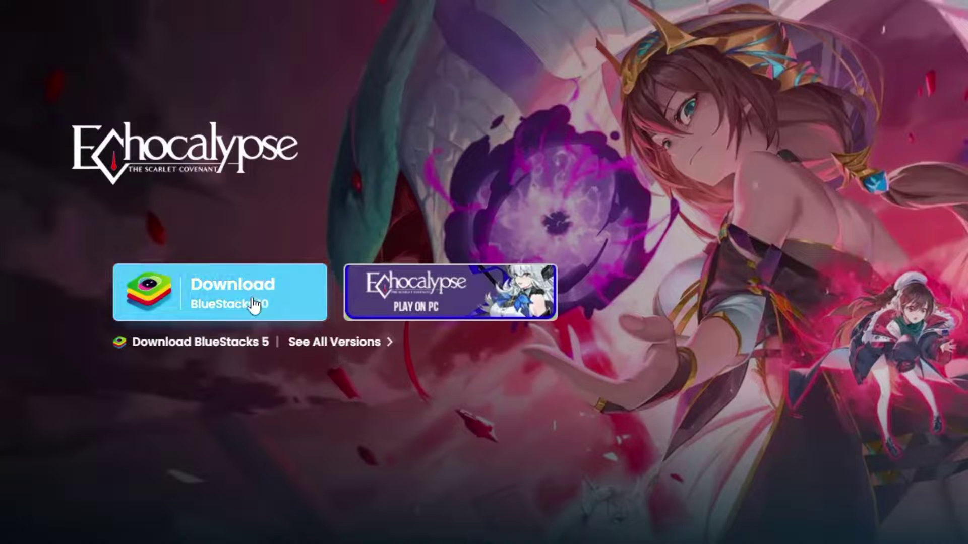
click(317, 341)
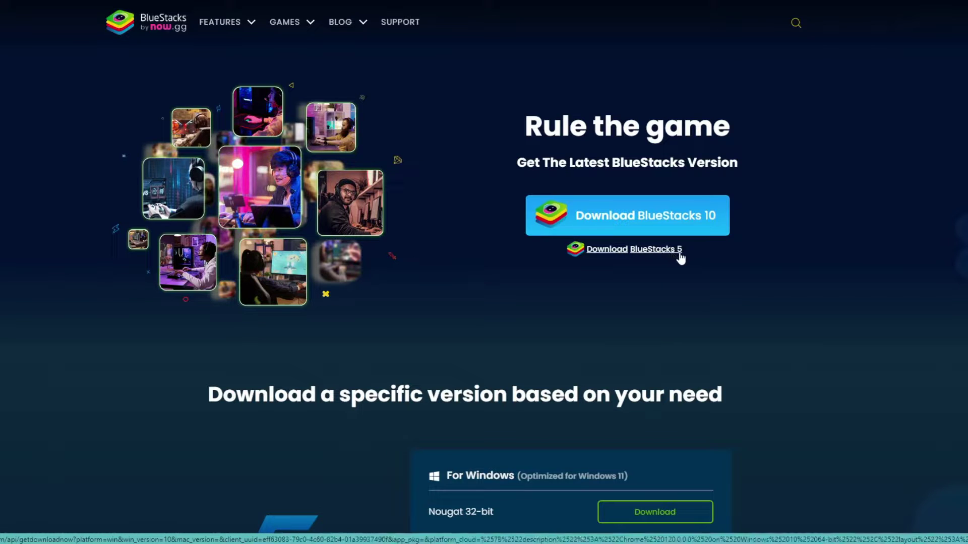
scroll(687, 228, down, 5)
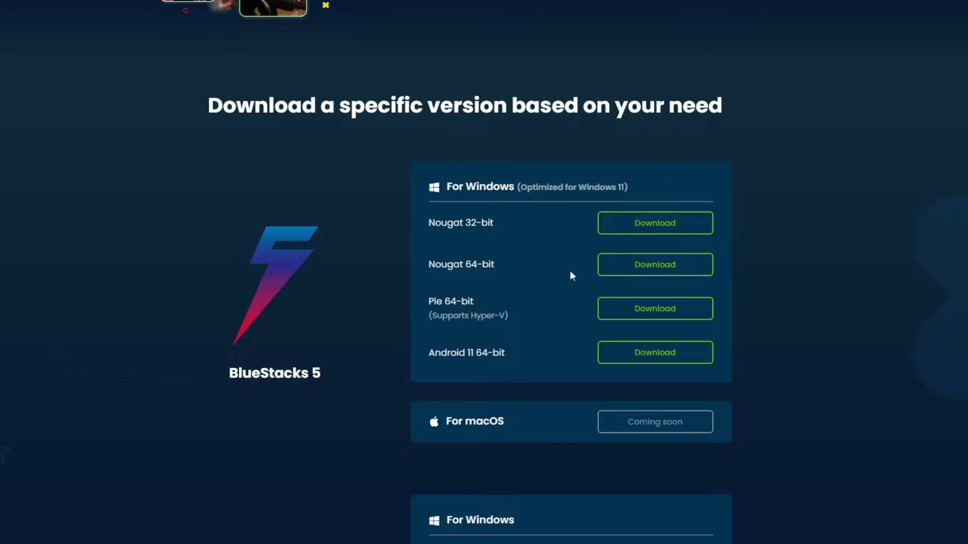
scroll(575, 335, up, 5)
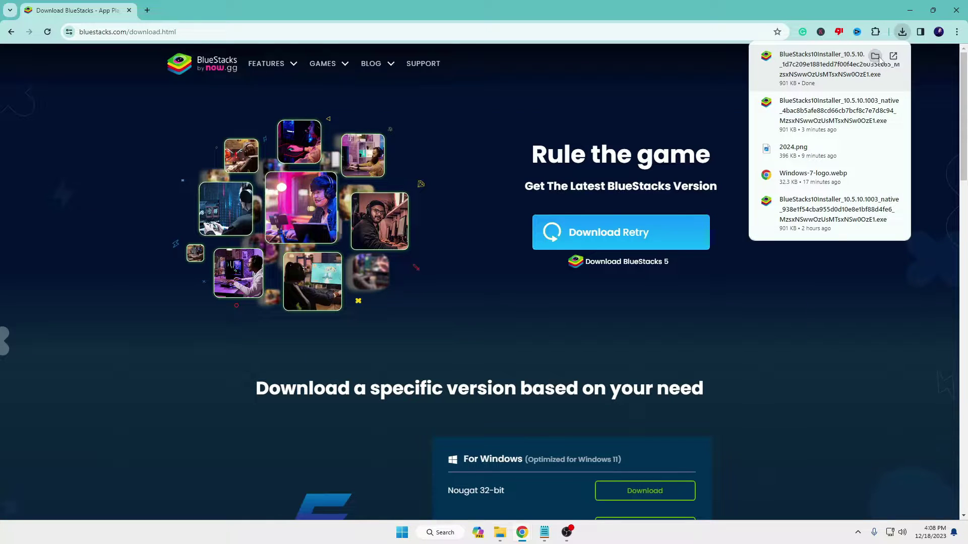
Locate the newest BlueStacks installer in Downloads and run it as administrator.
click(875, 55)
click(454, 224)
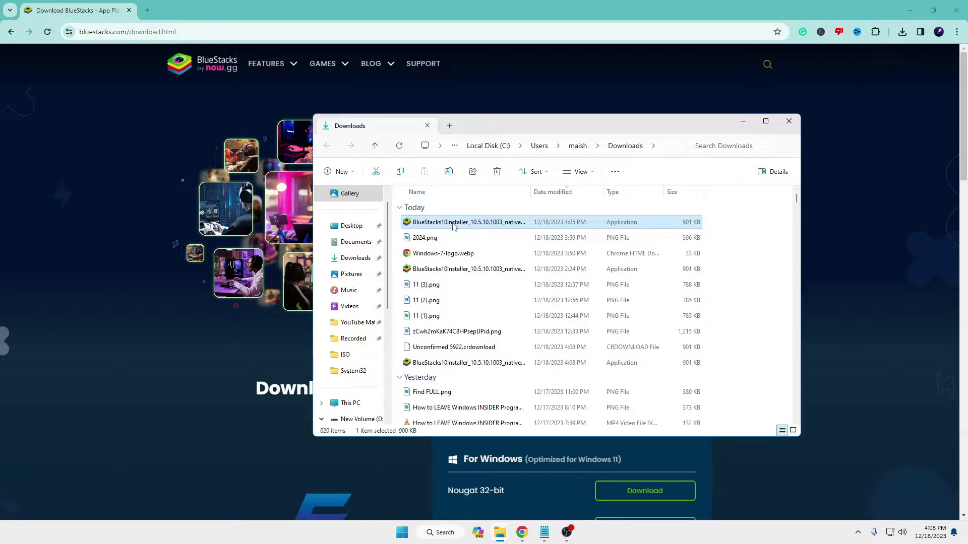
right_click(454, 225)
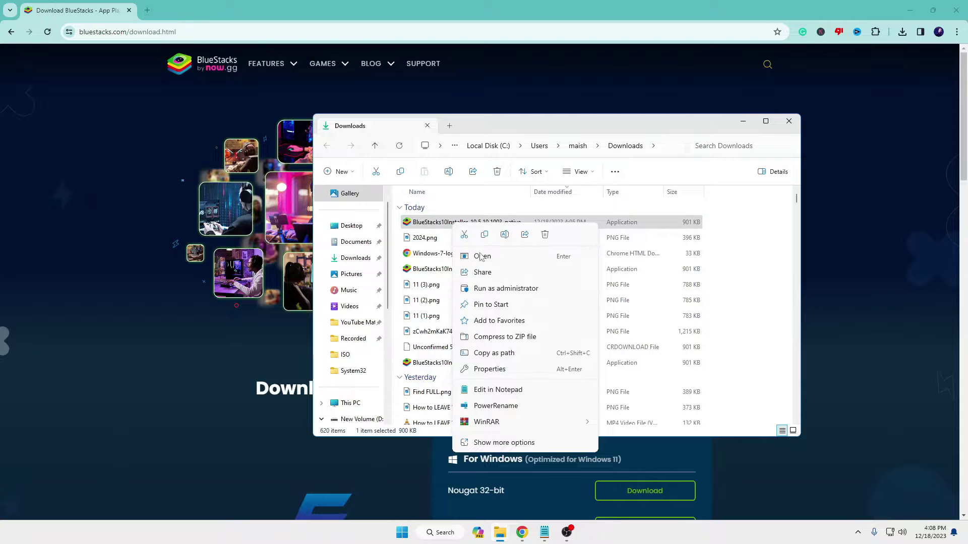
click(506, 289)
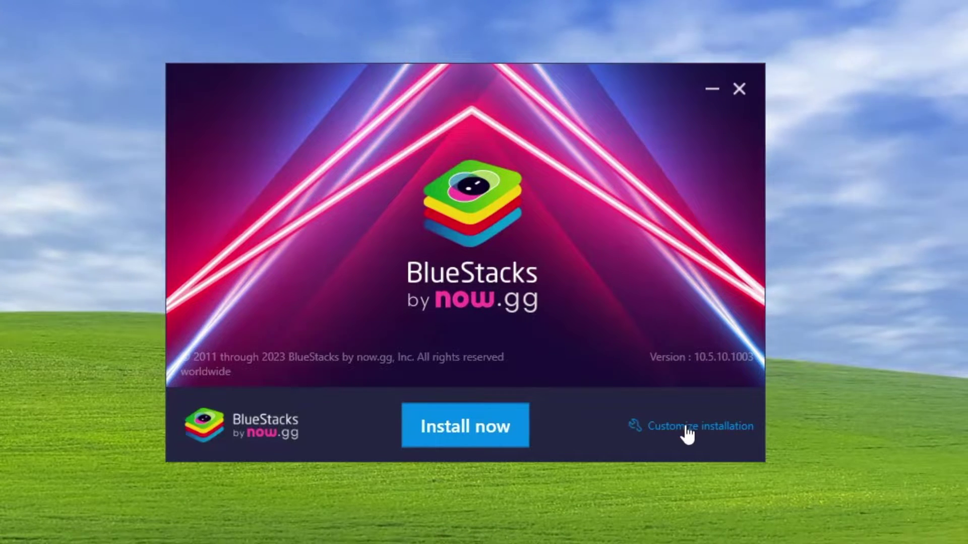
Keep the default C:\ProgramData\BlueStacks_nxt data path and install after agreeing to the terms.
click(686, 427)
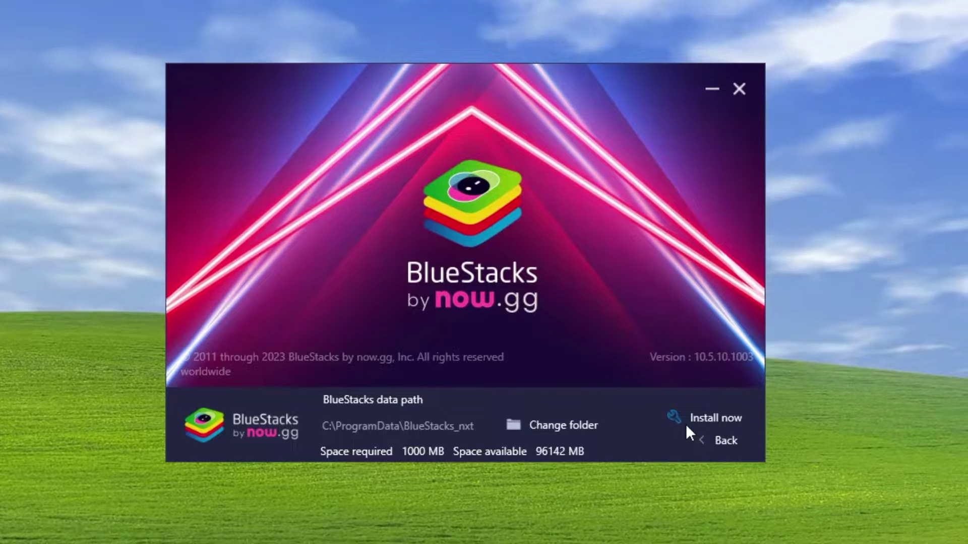
click(542, 427)
scroll(456, 351, down, 2)
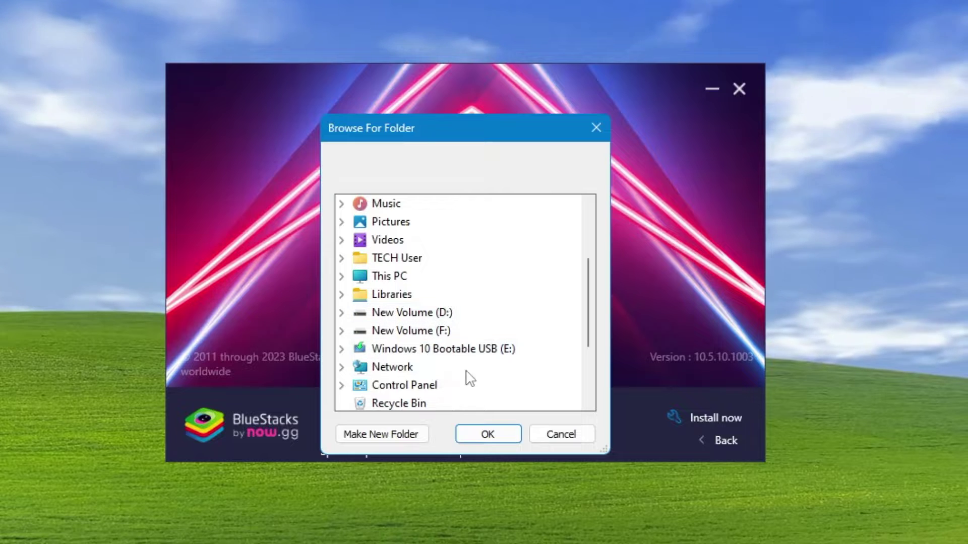
click(560, 437)
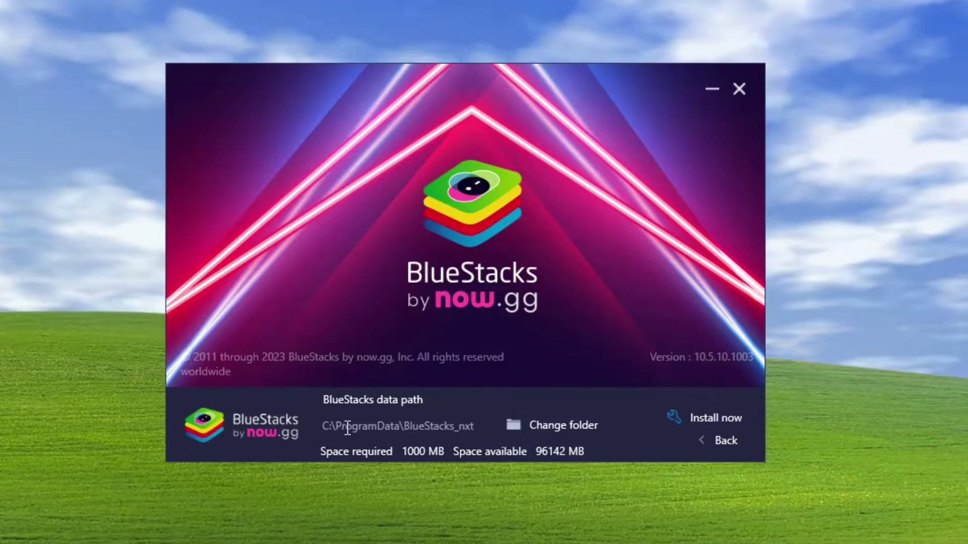
click(715, 418)
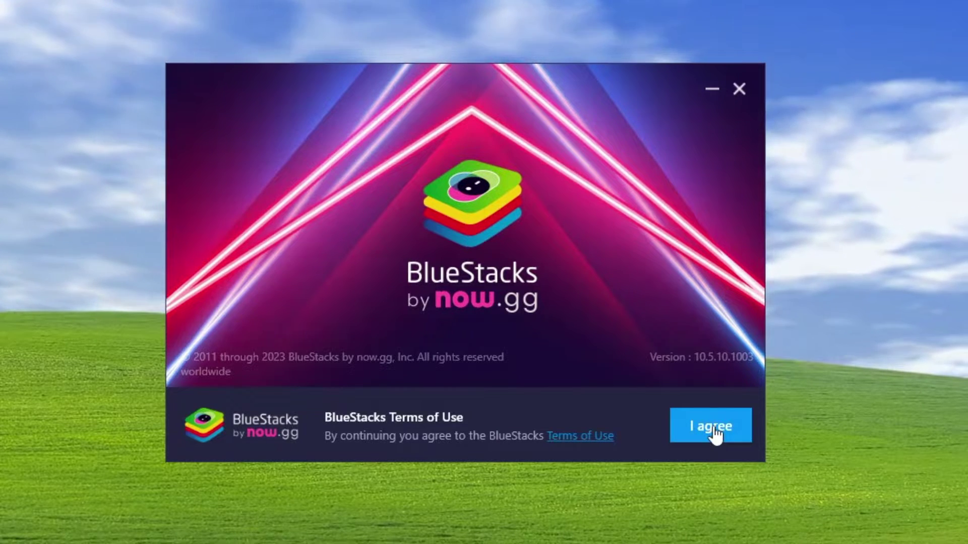
click(714, 428)
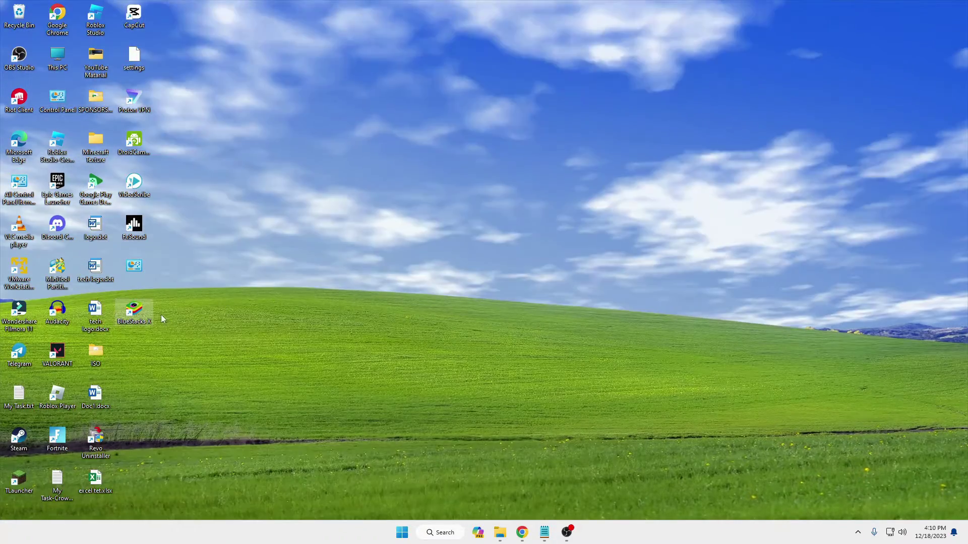
Open the BlueStacks X shortcut's Properties to its Compatibility settings.
drag(139, 316, 408, 230)
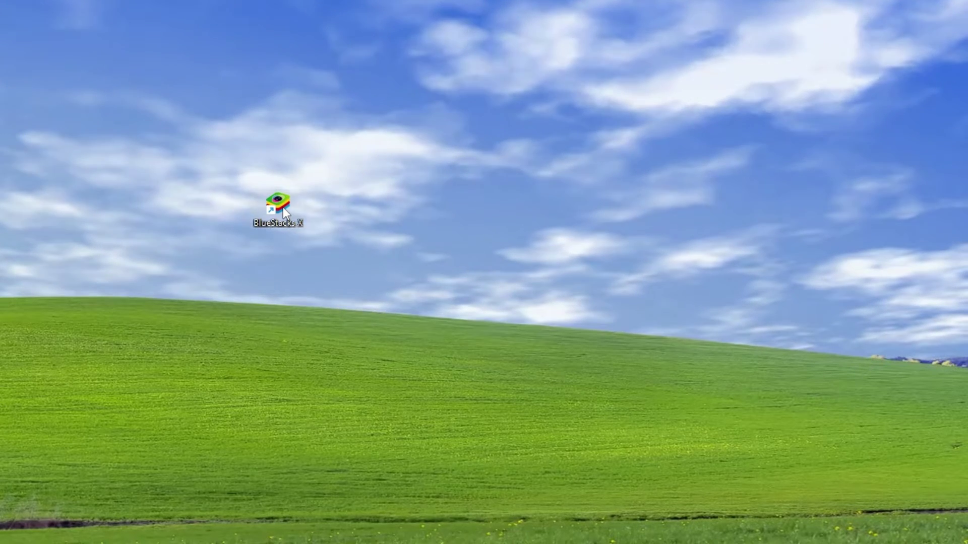
right_click(282, 208)
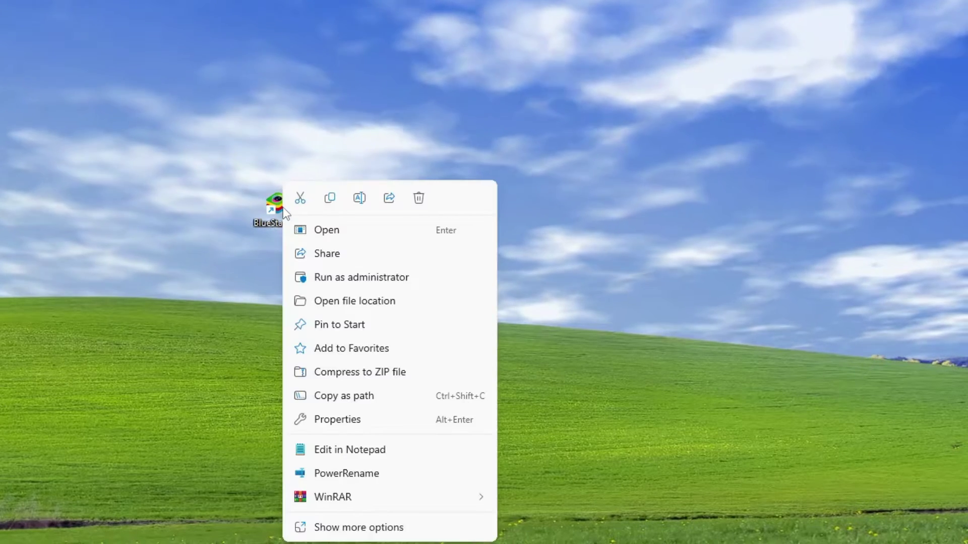
click(337, 420)
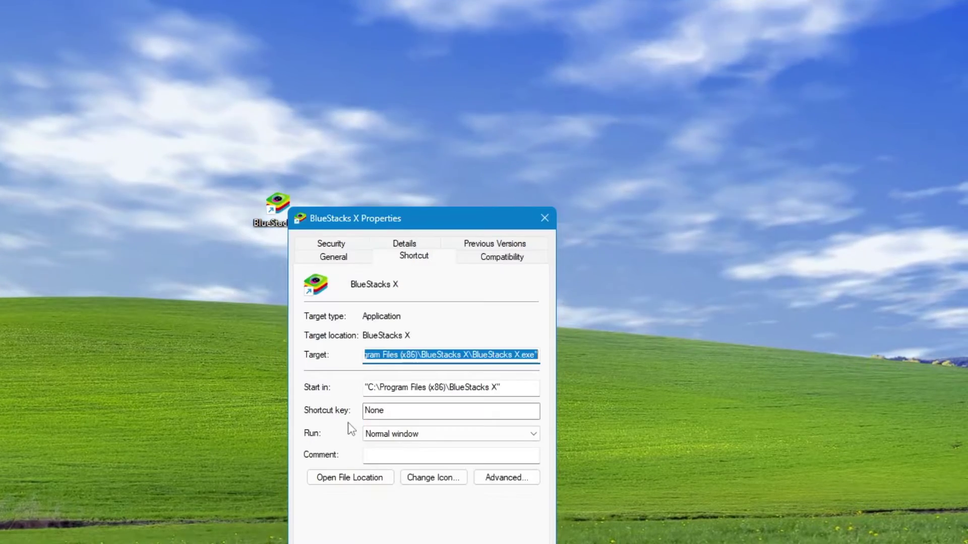
drag(395, 227, 429, 132)
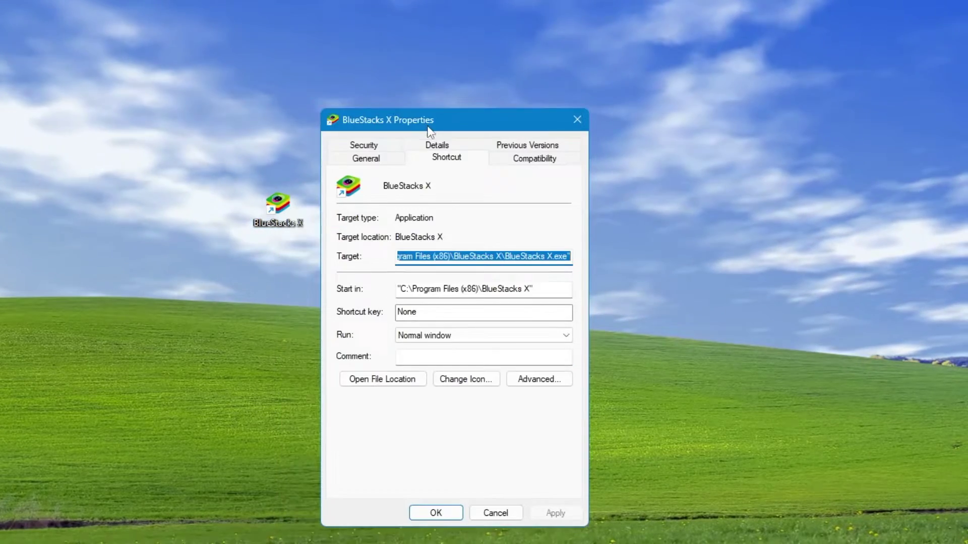
click(532, 159)
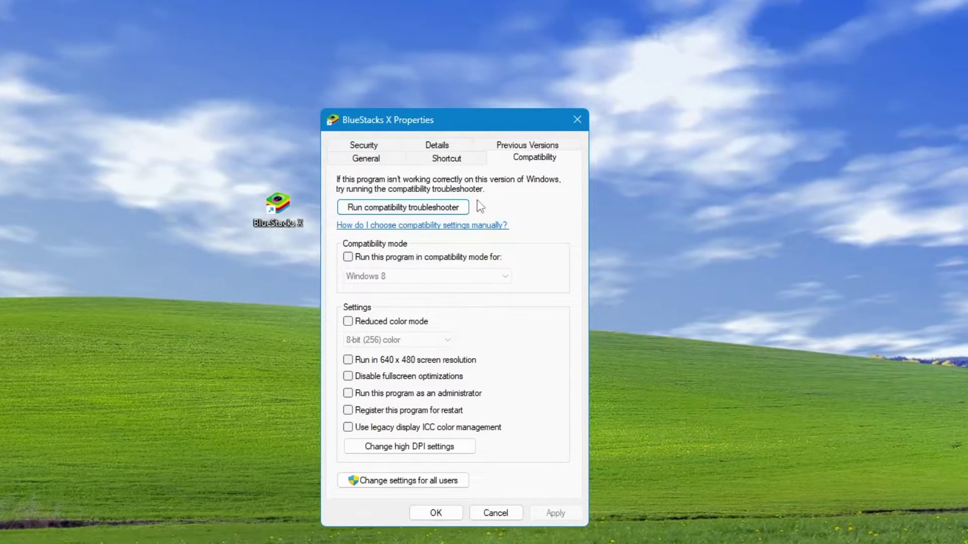
Enable Windows 8 compatibility mode and Run as administrator, then apply and close.
click(348, 257)
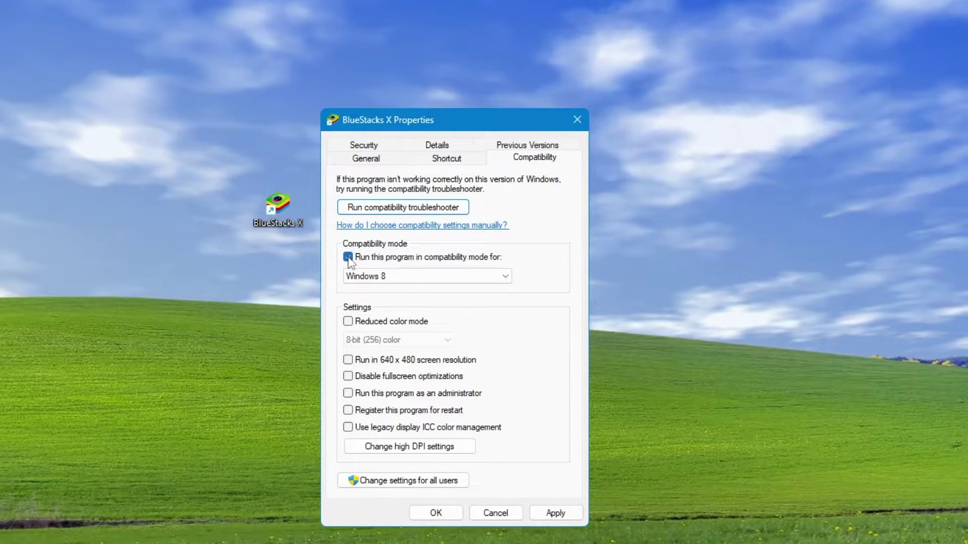
click(437, 276)
click(398, 369)
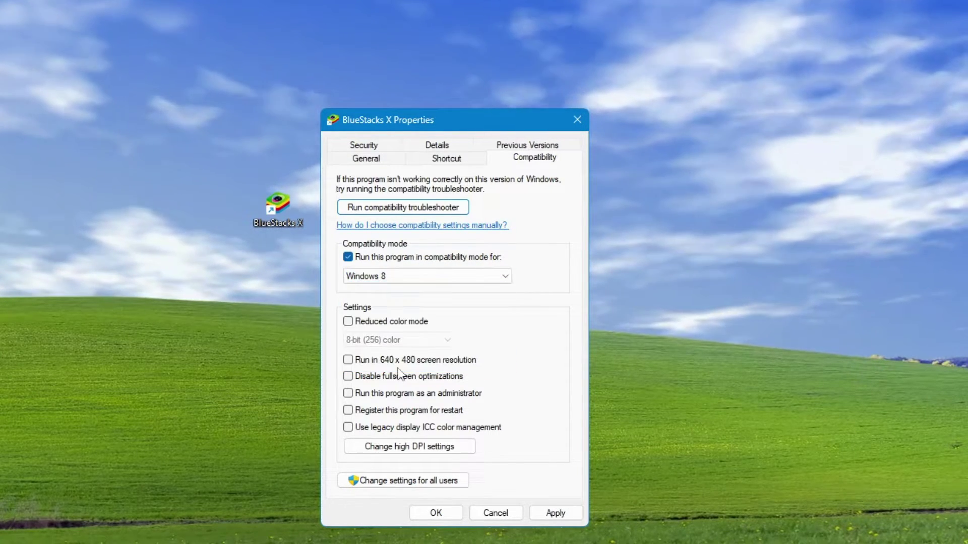
click(355, 394)
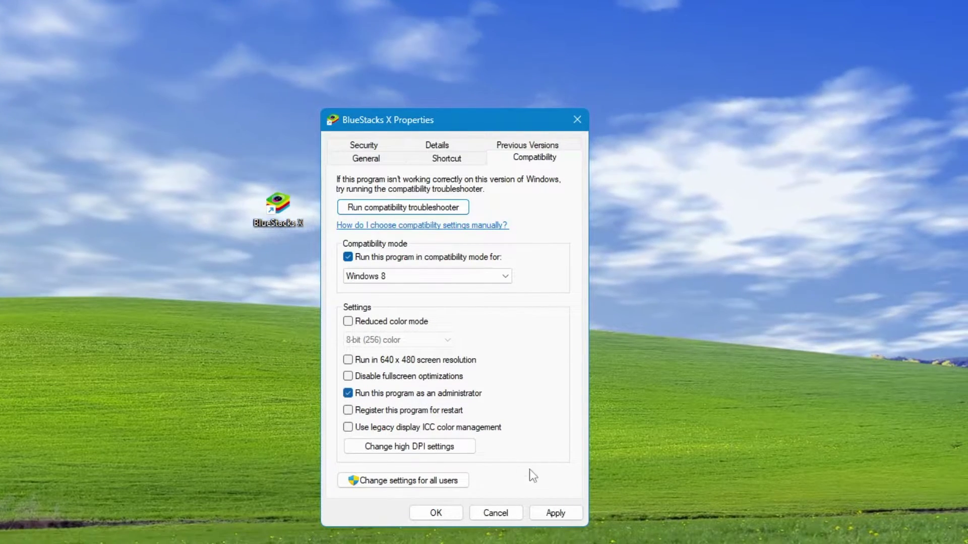
click(556, 514)
click(448, 518)
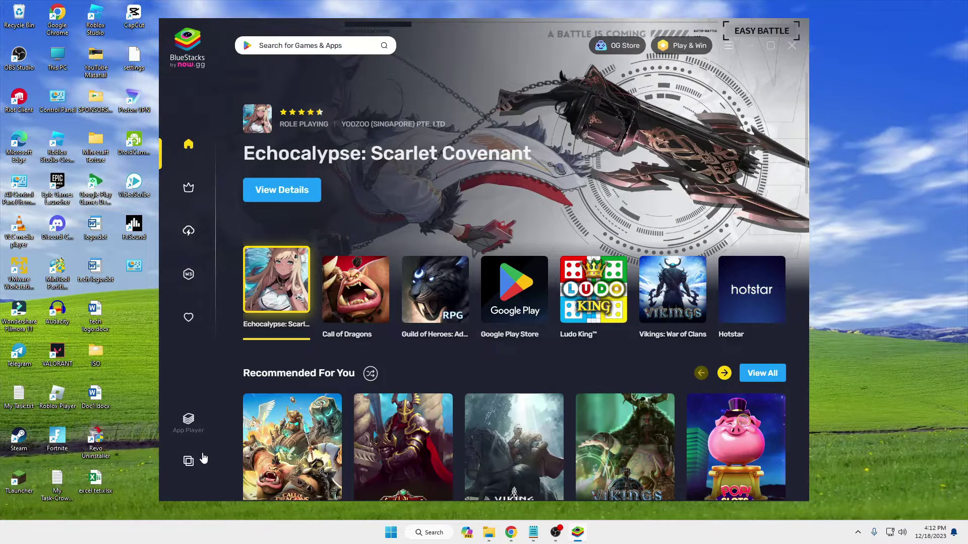
Start the BlueStacks App Player instance from the Multi-instance Manager.
click(195, 470)
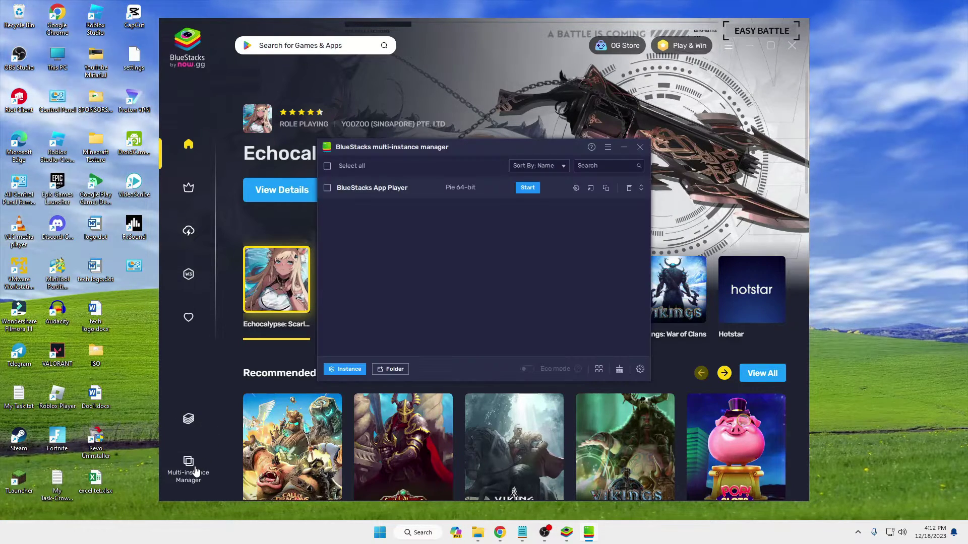
click(535, 189)
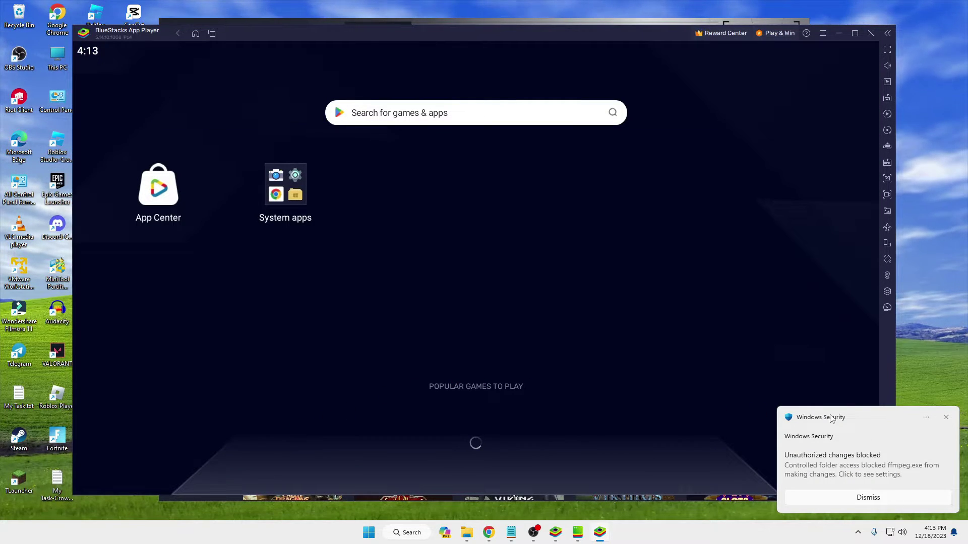
Dismiss the Windows Security toast and view Performance settings, leaving memory at Enhanced (4 GB).
click(938, 417)
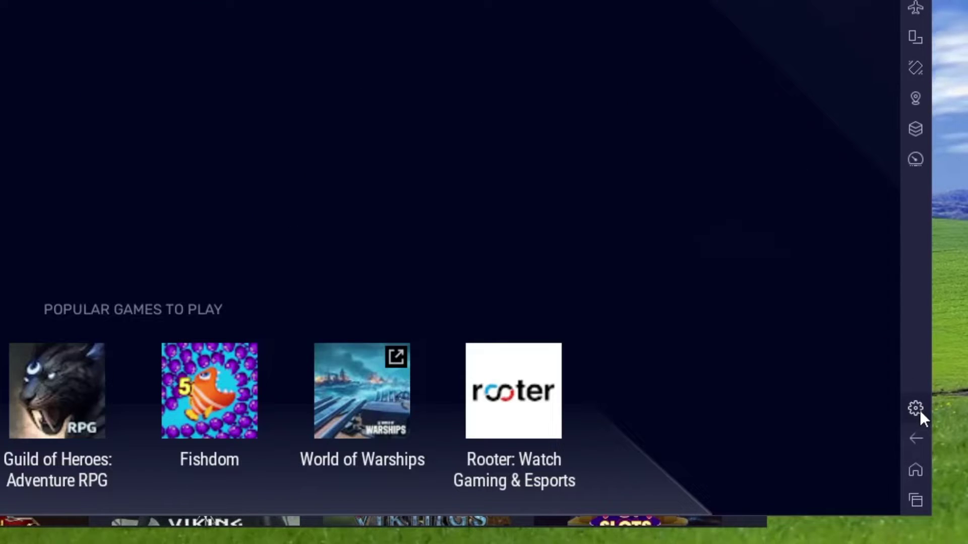
click(917, 410)
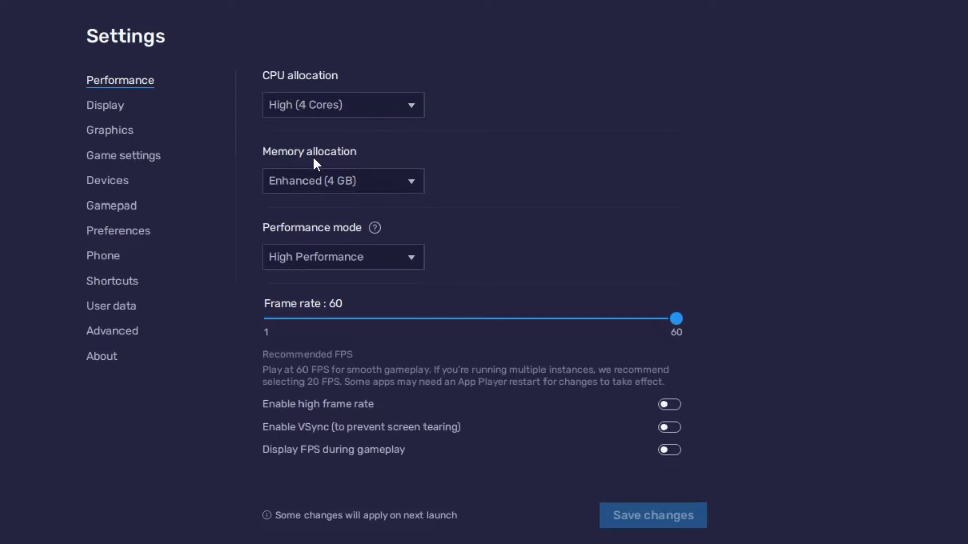
click(387, 184)
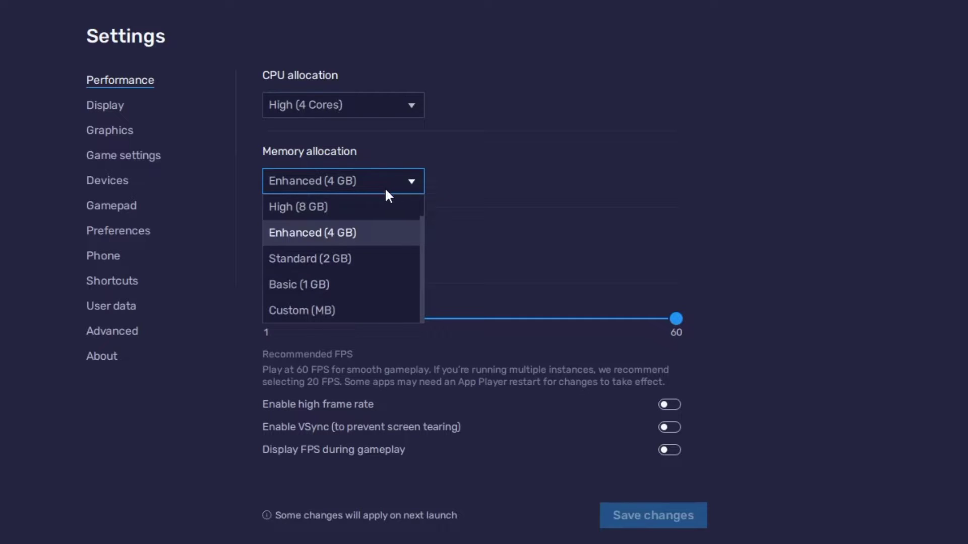
click(371, 229)
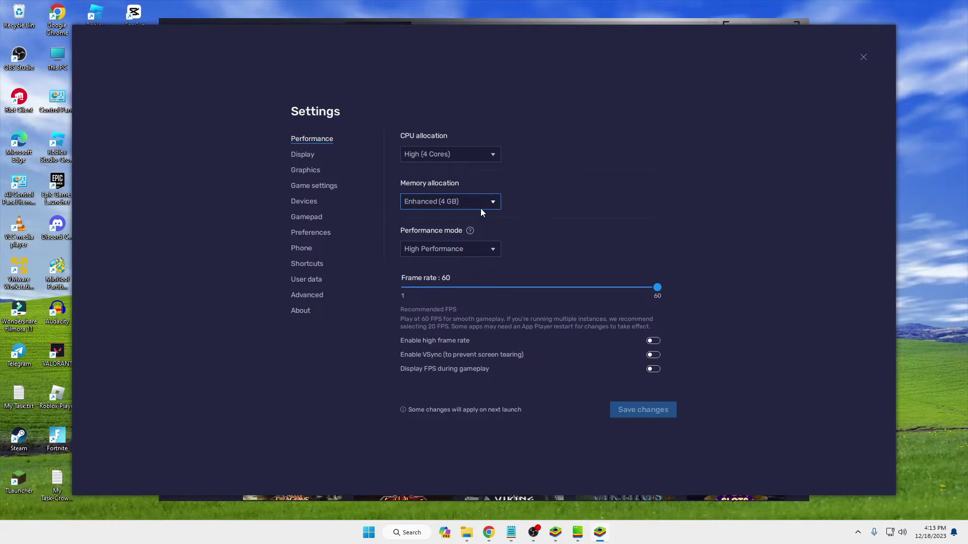
Search 'syste' and open System Information to check the 16.0 GB installed RAM.
click(425, 532)
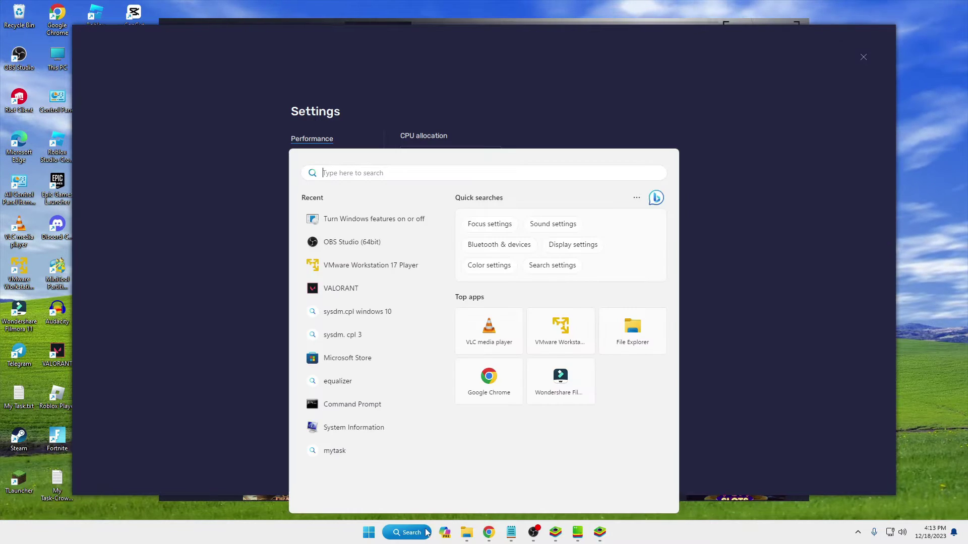
text(sys)
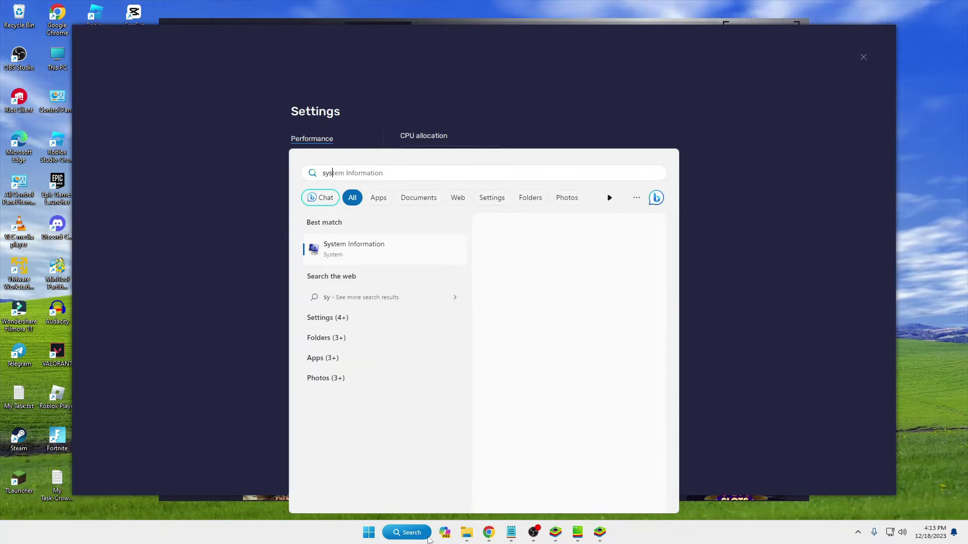
text(tem)
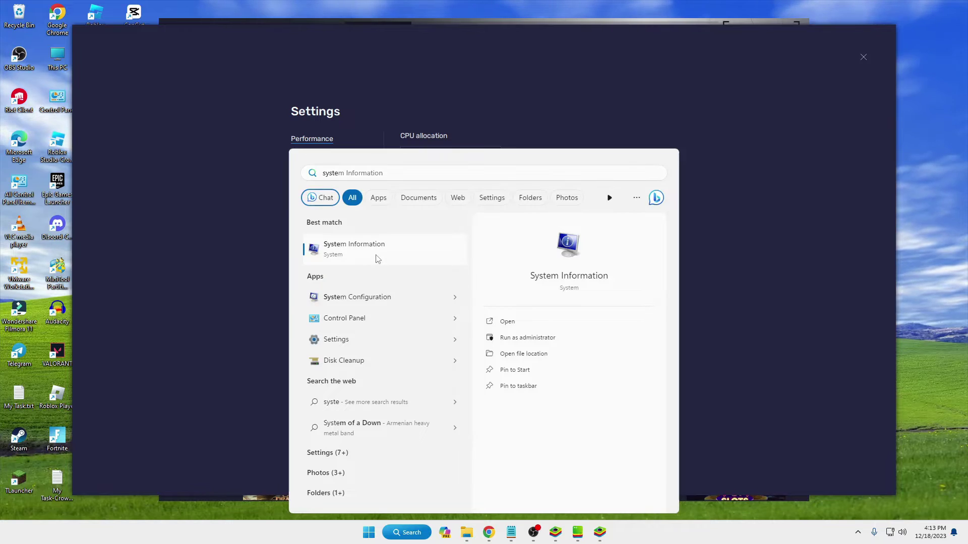
click(378, 260)
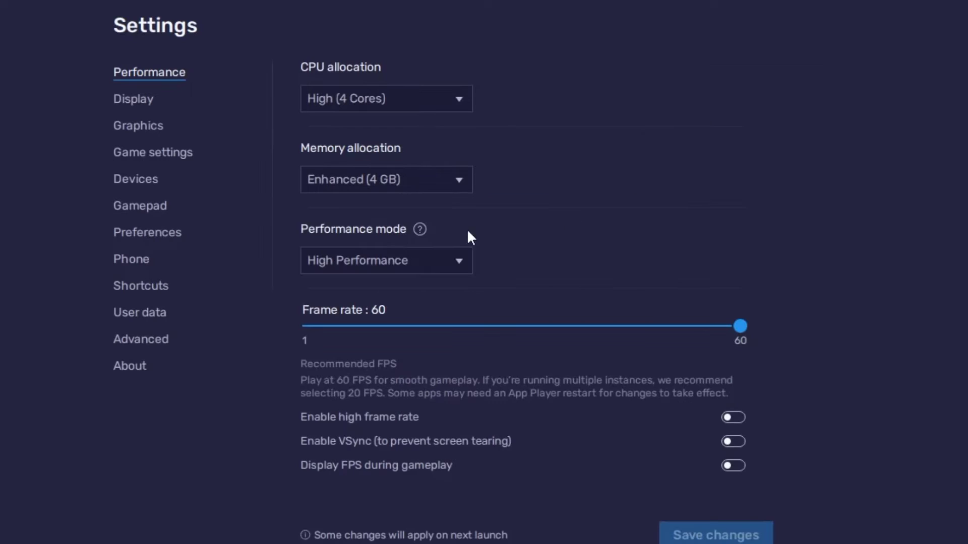
Set memory allocation to High (8 GB), leaving Enable high frame rate off.
click(415, 178)
click(379, 207)
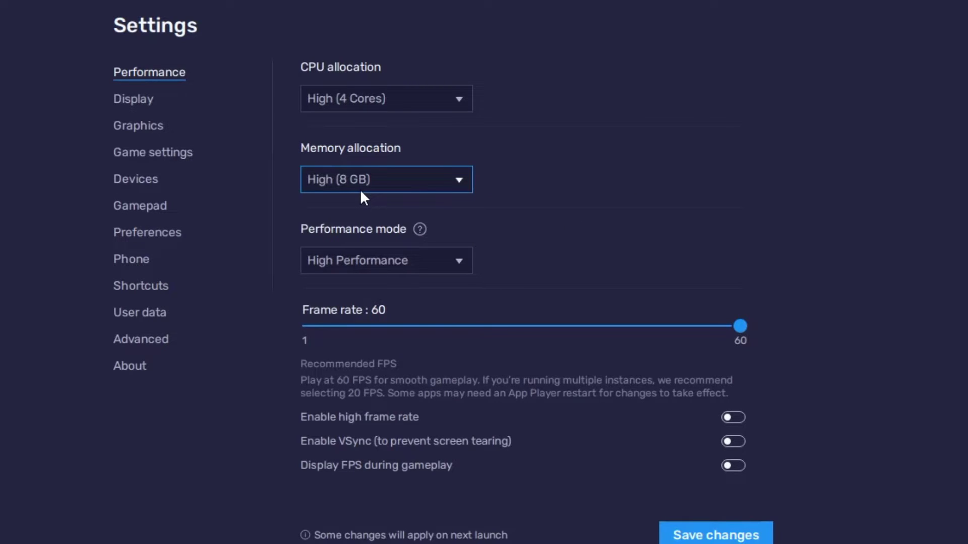
click(383, 179)
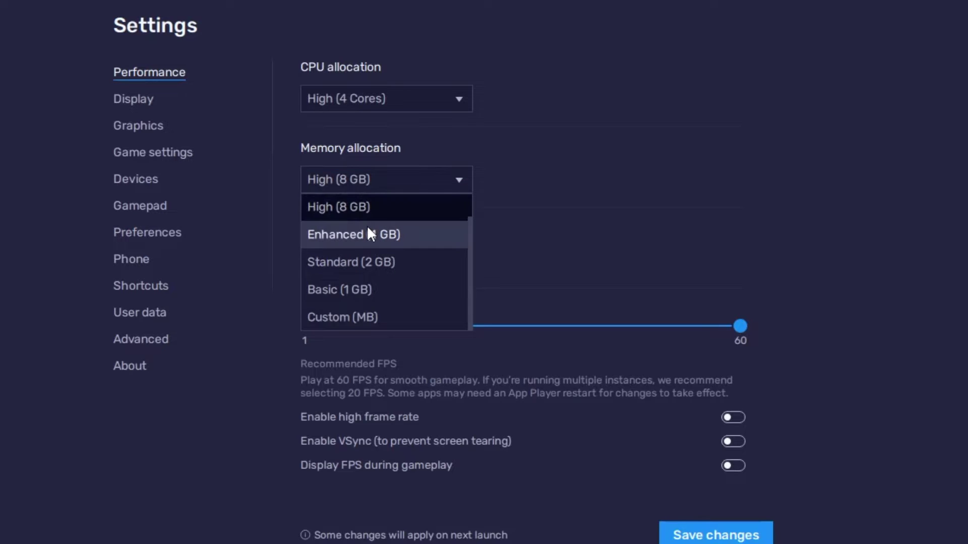
click(509, 211)
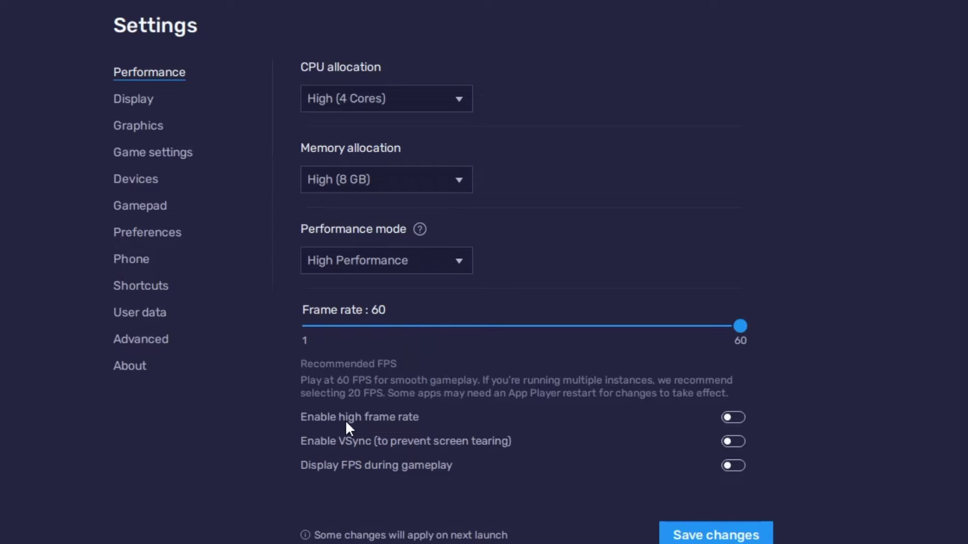
click(734, 417)
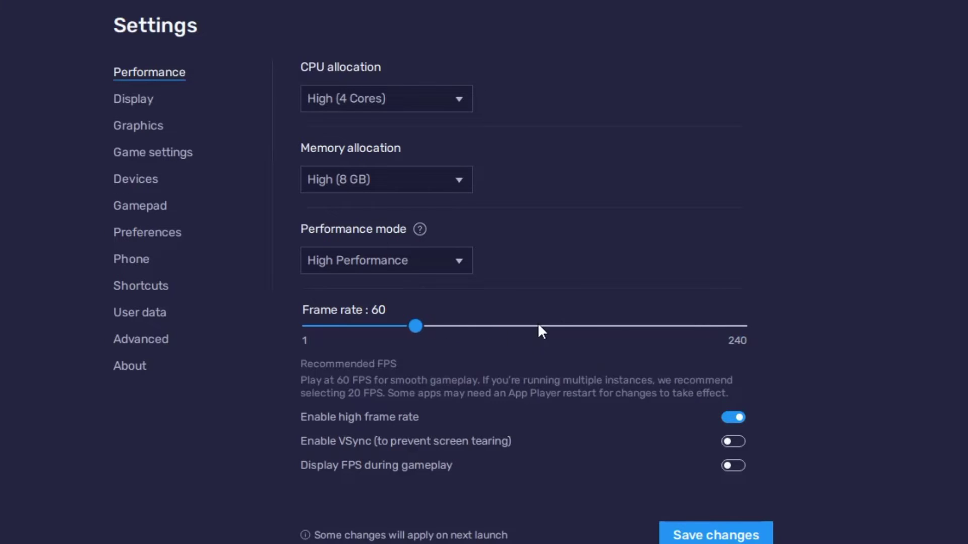
click(734, 418)
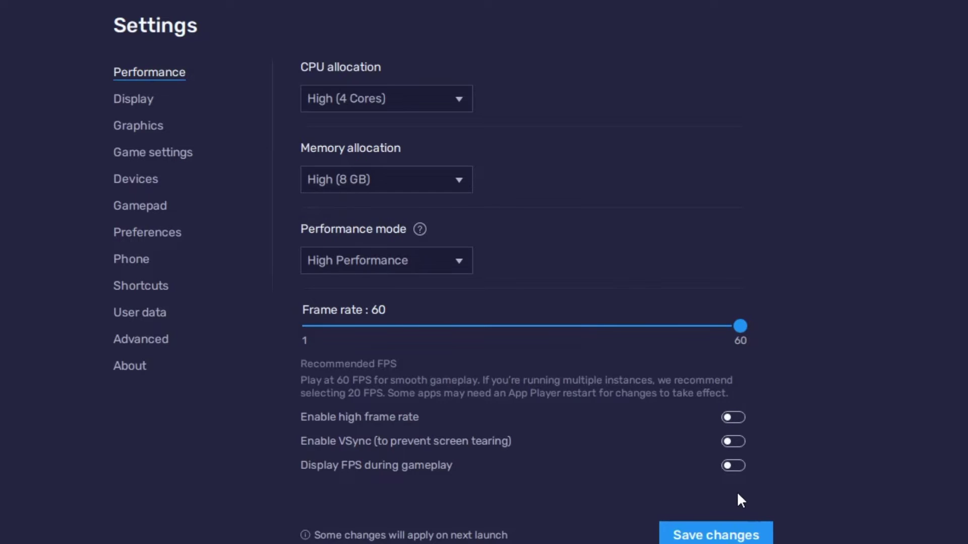
Save the performance settings, discard leftover changes, and close the BlueStacks App Player.
click(725, 538)
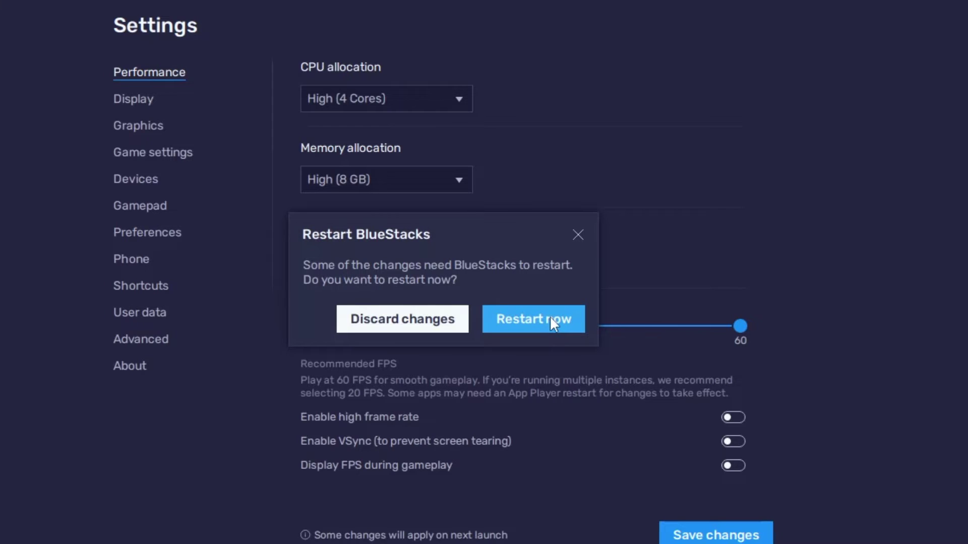
click(577, 233)
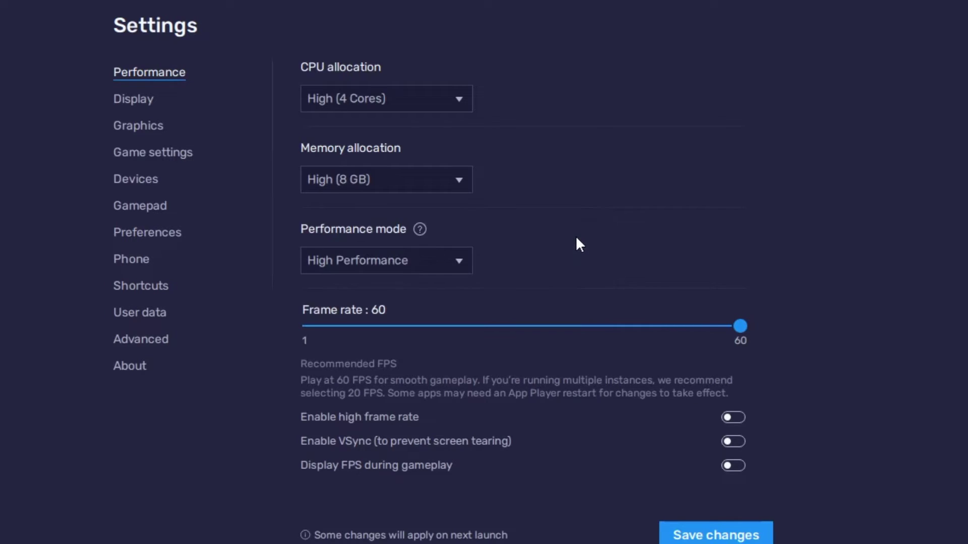
key(Escape)
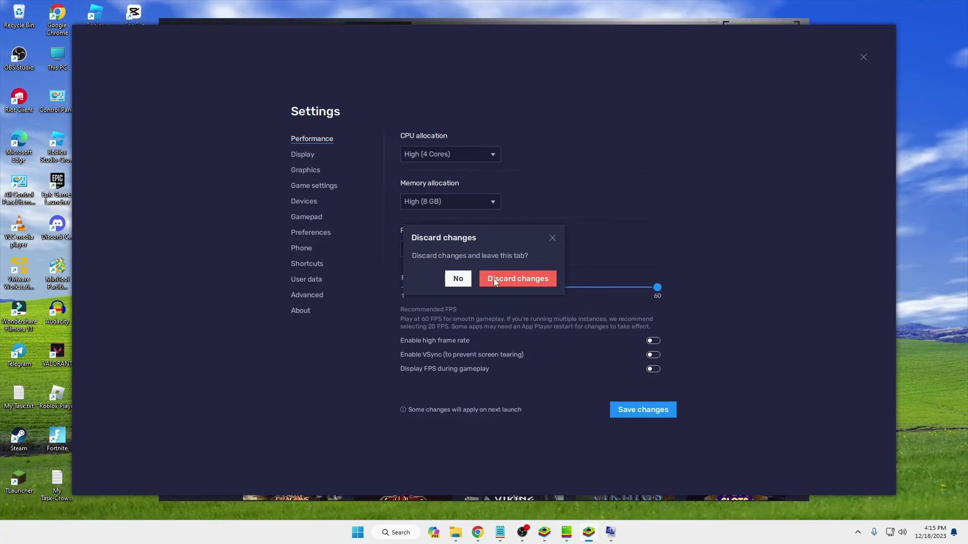
click(466, 313)
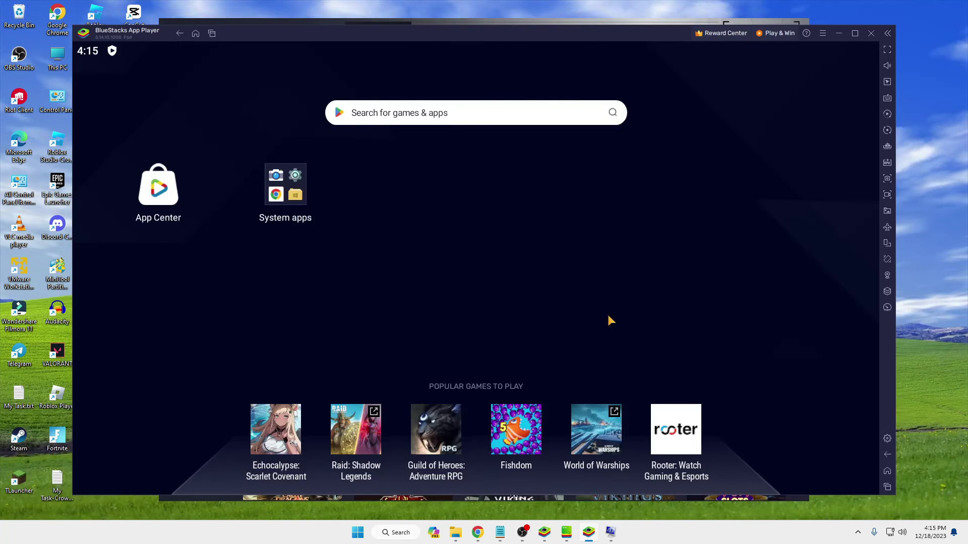
click(870, 33)
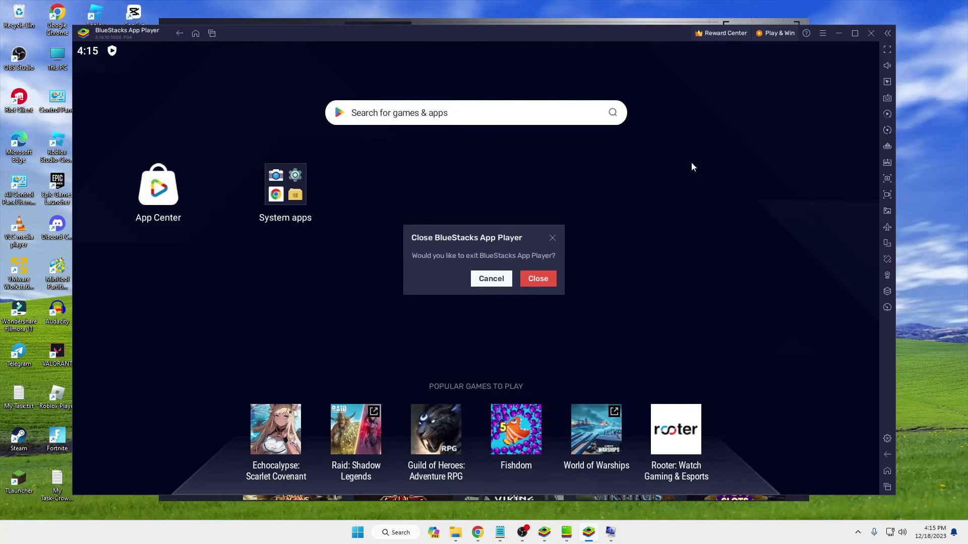
click(534, 278)
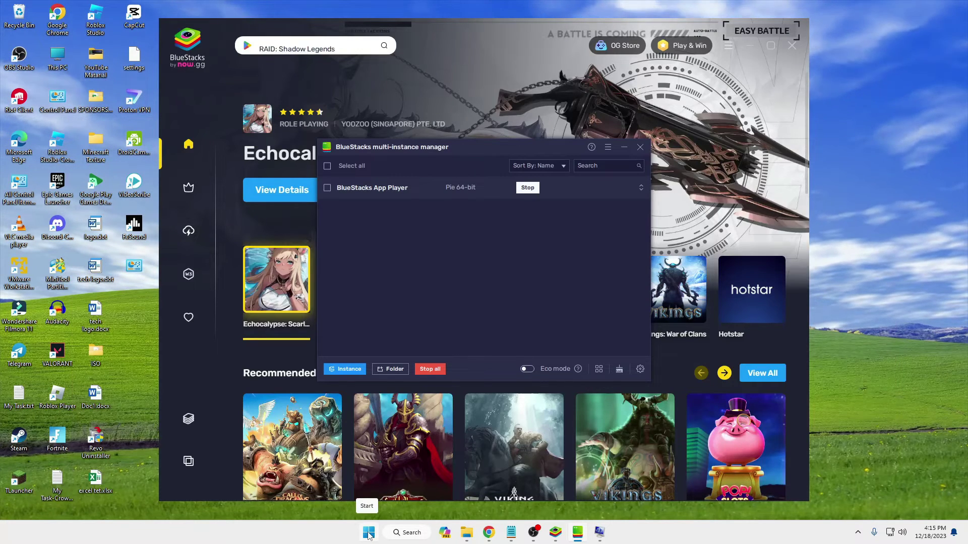
Open Task Manager from the power-user menu and select the BlueStacks X process.
right_click(369, 533)
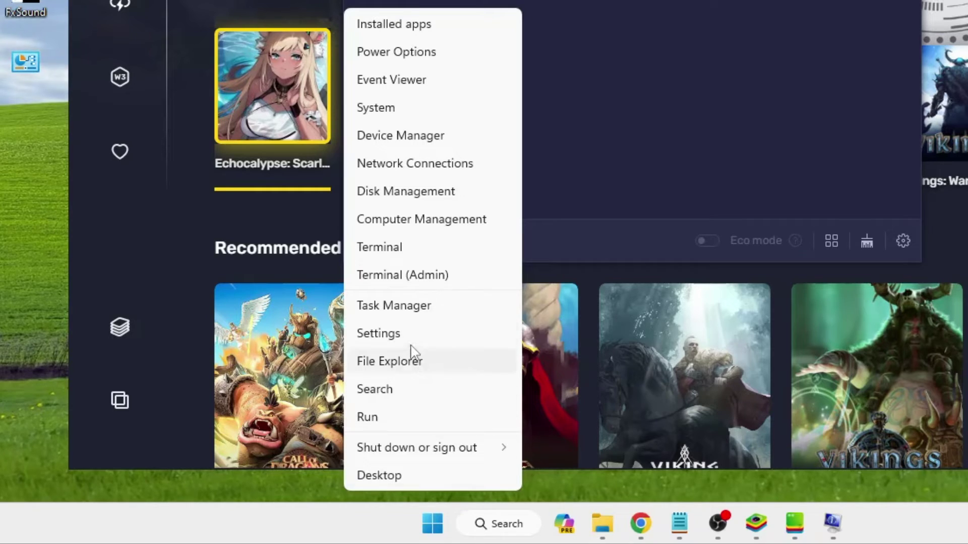
click(410, 309)
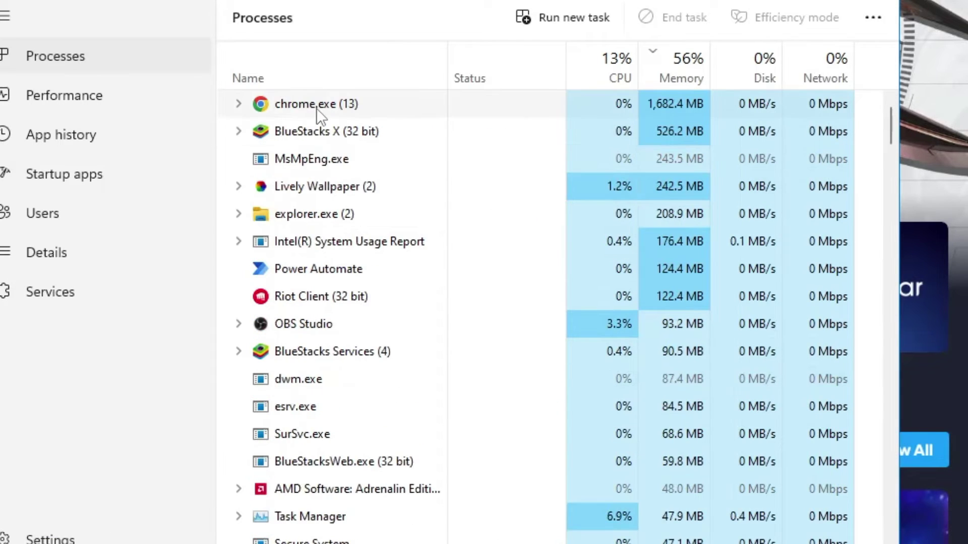
click(334, 131)
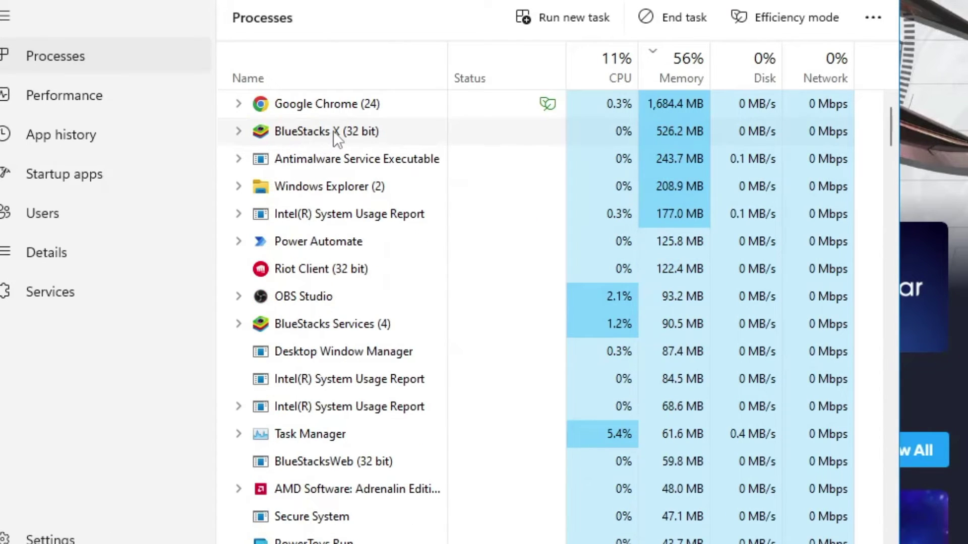
Locate BlueStacks X.exe on the Details page and show its Set priority choices, currently Normal.
right_click(329, 131)
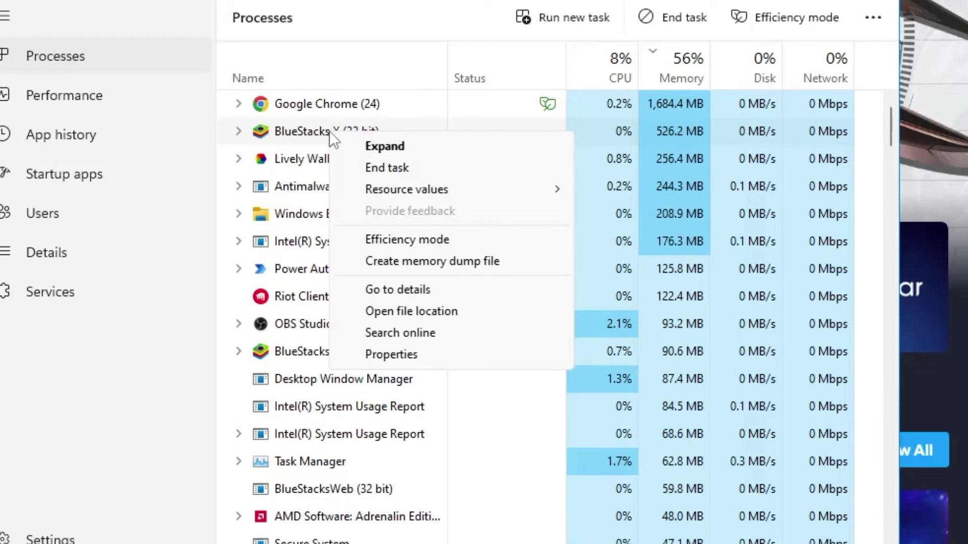
click(397, 288)
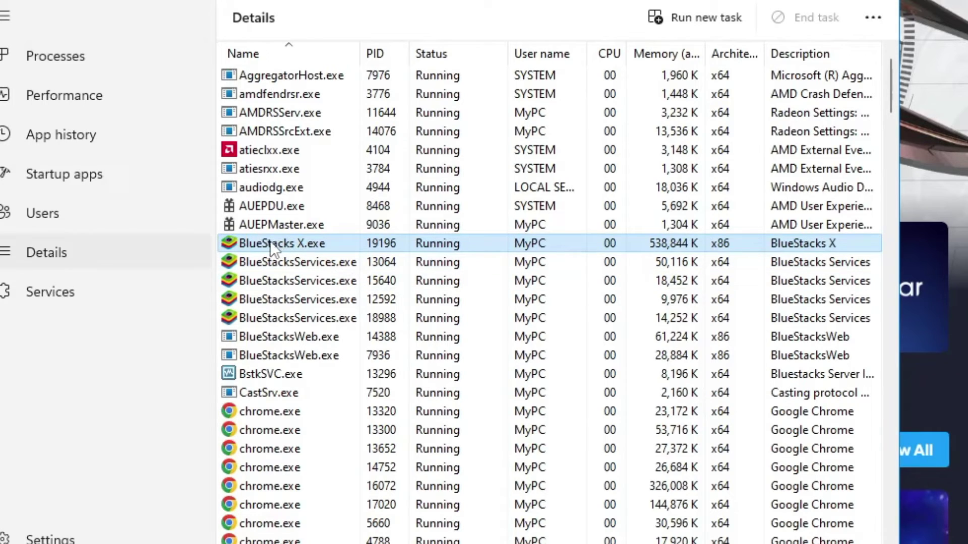
right_click(291, 243)
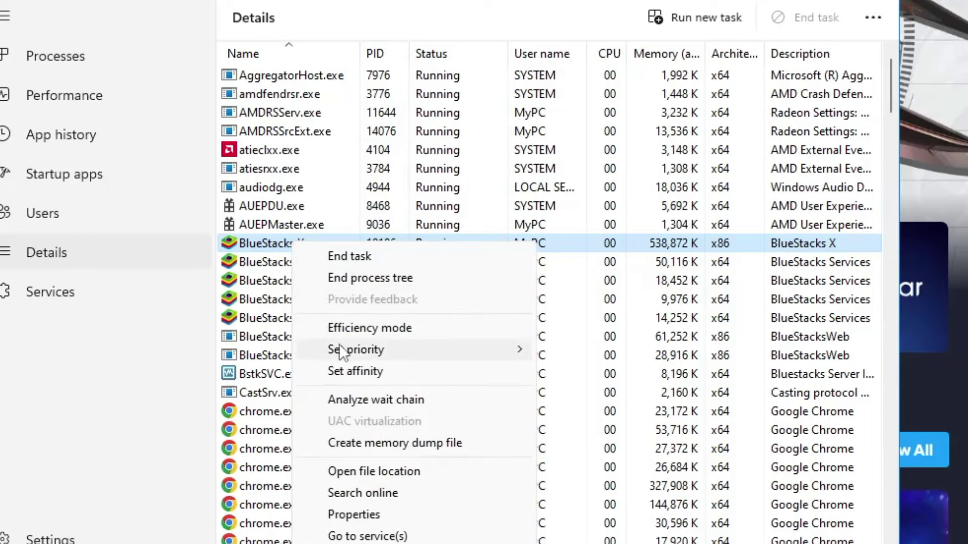
mouse_move(340, 351)
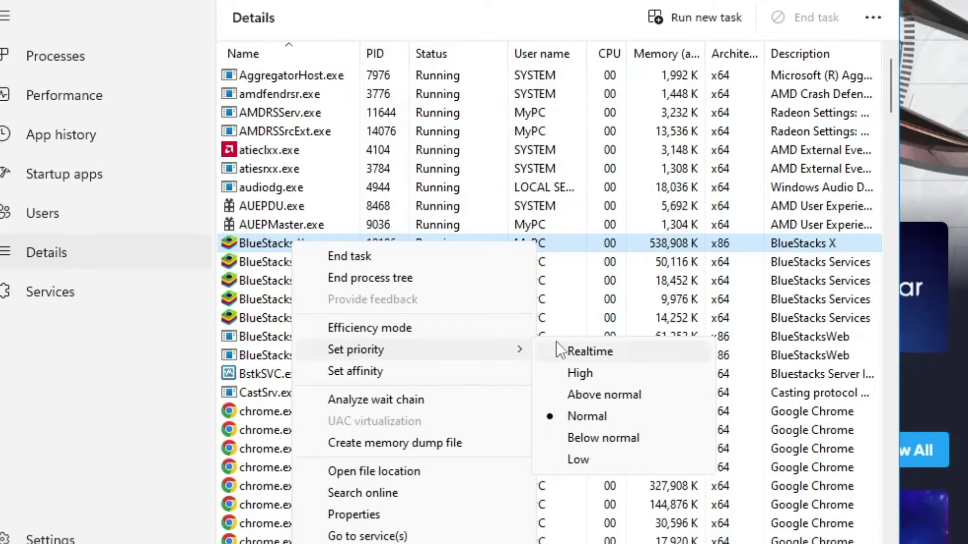